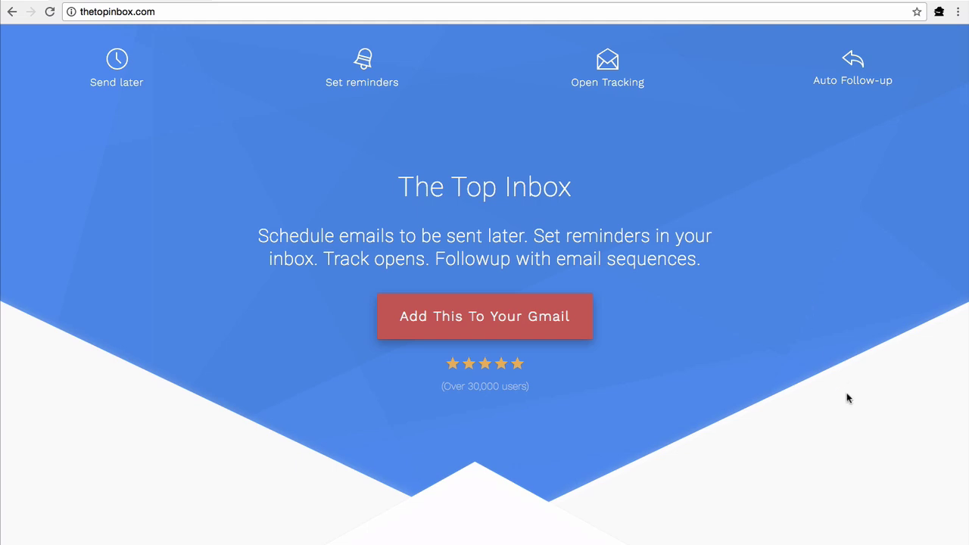
{"action": "scroll", "coordinate": [847, 394], "scroll_direction": "down", "scroll_amount": 5}
{"action": "scroll", "coordinate": [847, 399], "scroll_direction": "down", "scroll_amount": 5}
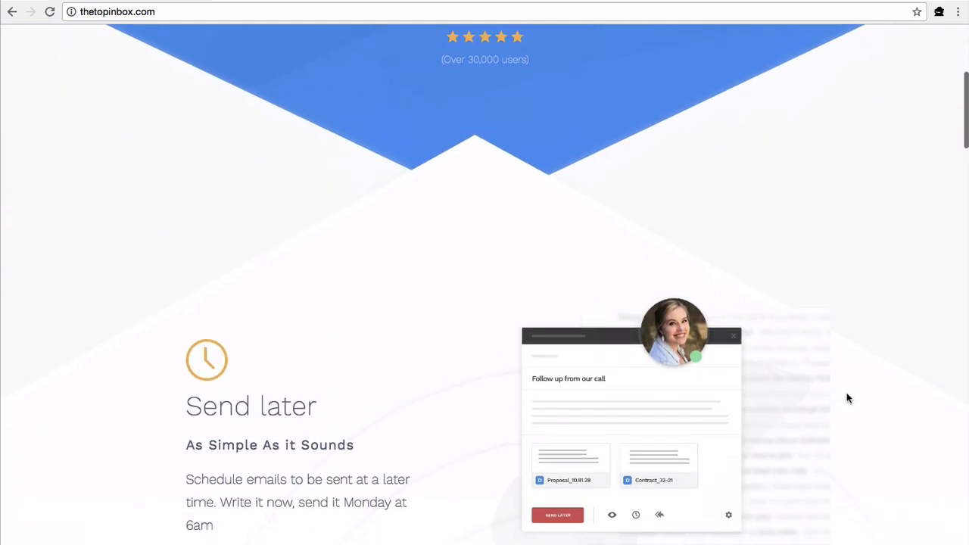
{"action": "scroll", "coordinate": [847, 398], "scroll_direction": "down", "scroll_amount": 7}
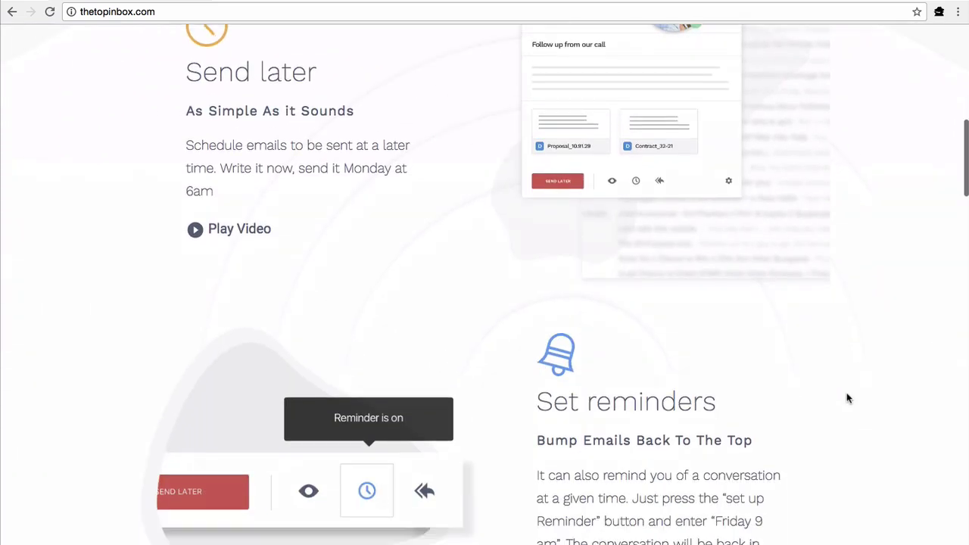
{"action": "scroll", "coordinate": [847, 398], "scroll_direction": "down", "scroll_amount": 4}
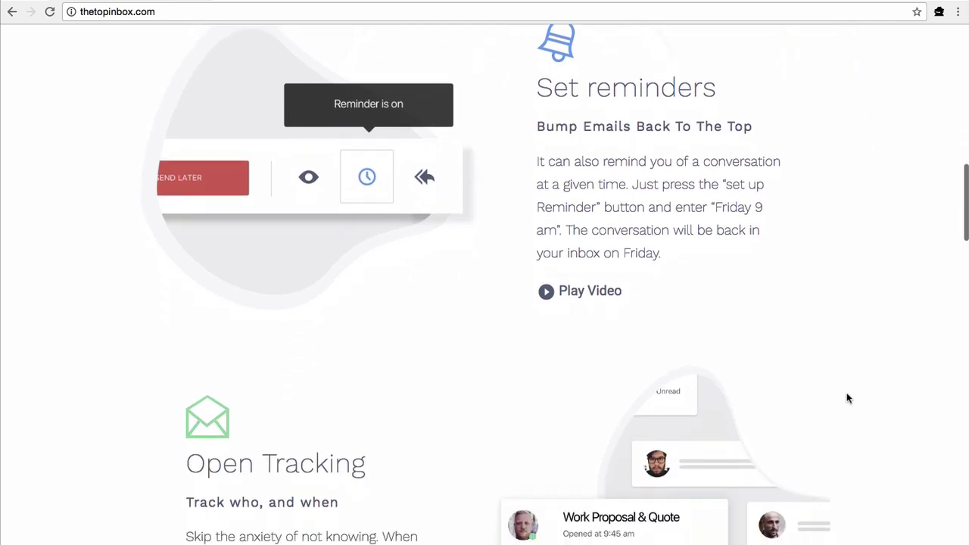
{"action": "scroll", "coordinate": [849, 398], "scroll_direction": "down", "scroll_amount": 10}
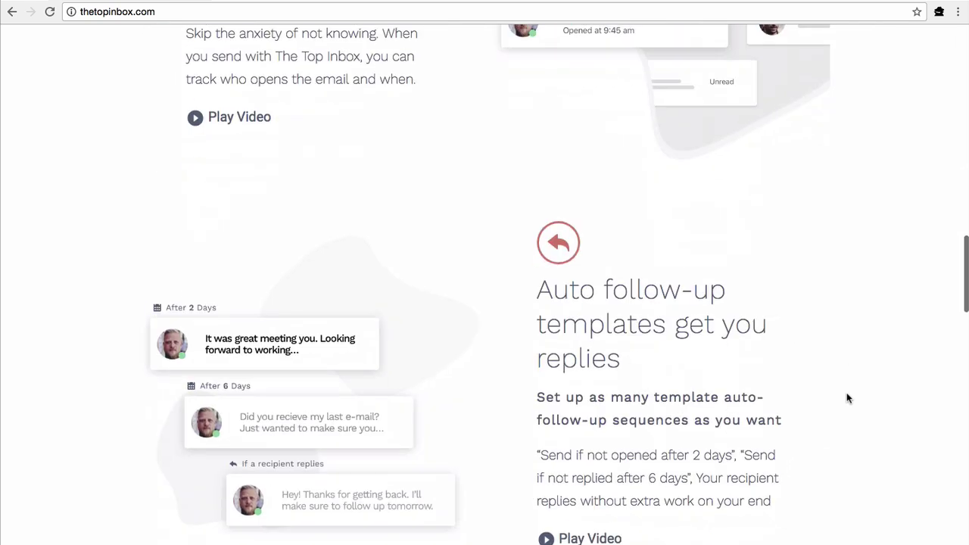
{"action": "scroll", "coordinate": [849, 398], "scroll_direction": "up", "scroll_amount": 20}
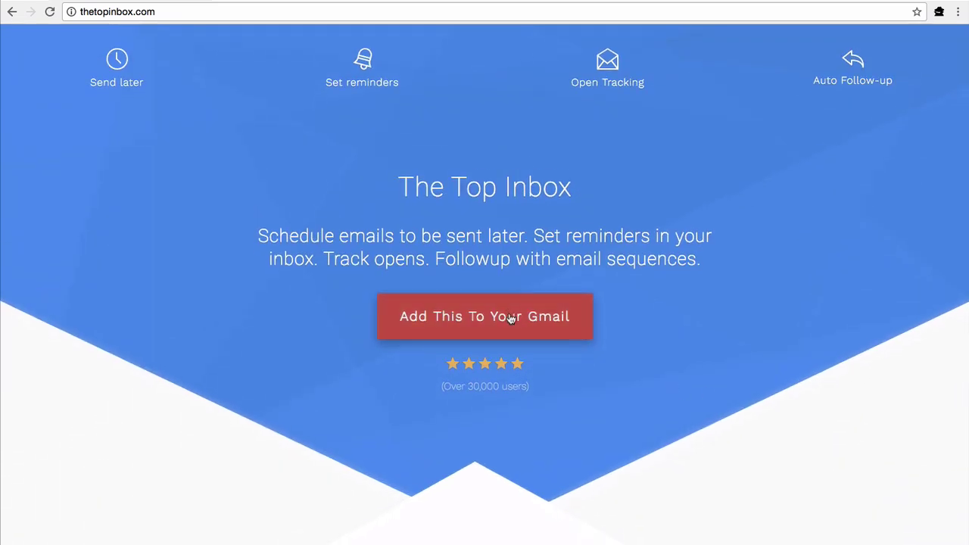
Add The Top Inbox for Gmail extension to Chrome and land in the Gmail inbox.
{"action": "left_click", "coordinate": [510, 319]}
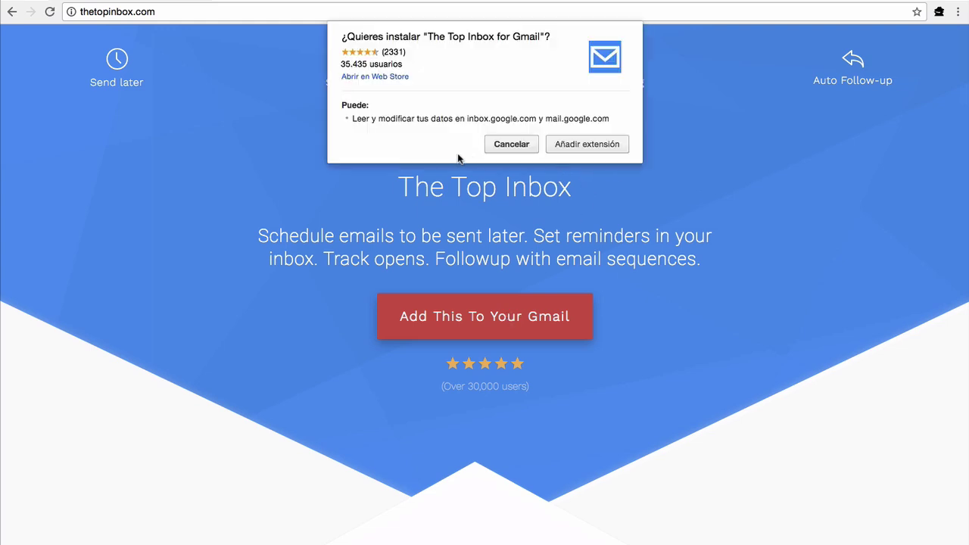
{"action": "left_click", "coordinate": [577, 144]}
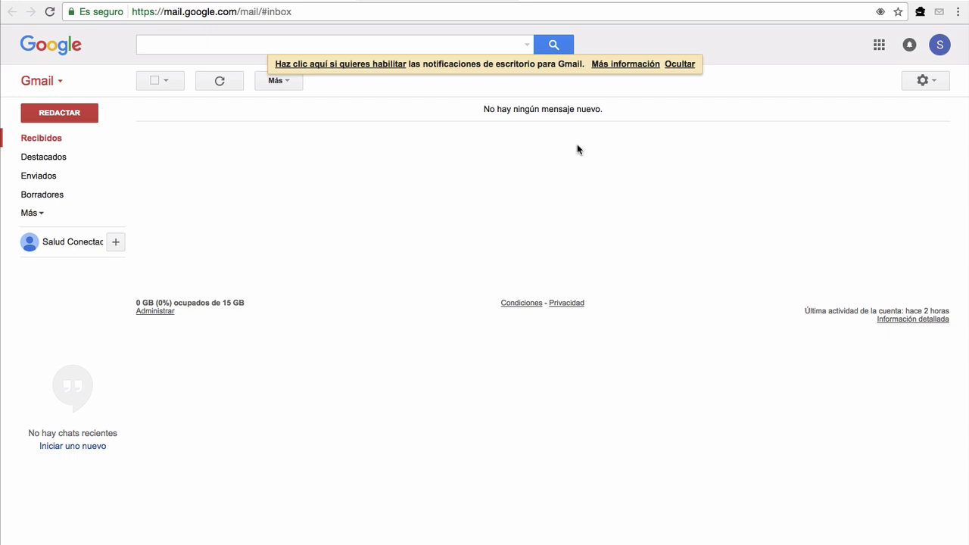
Dismiss the notifications bar and compose an email to the test account's address with subject 'prueba'.
{"action": "left_click", "coordinate": [676, 65]}
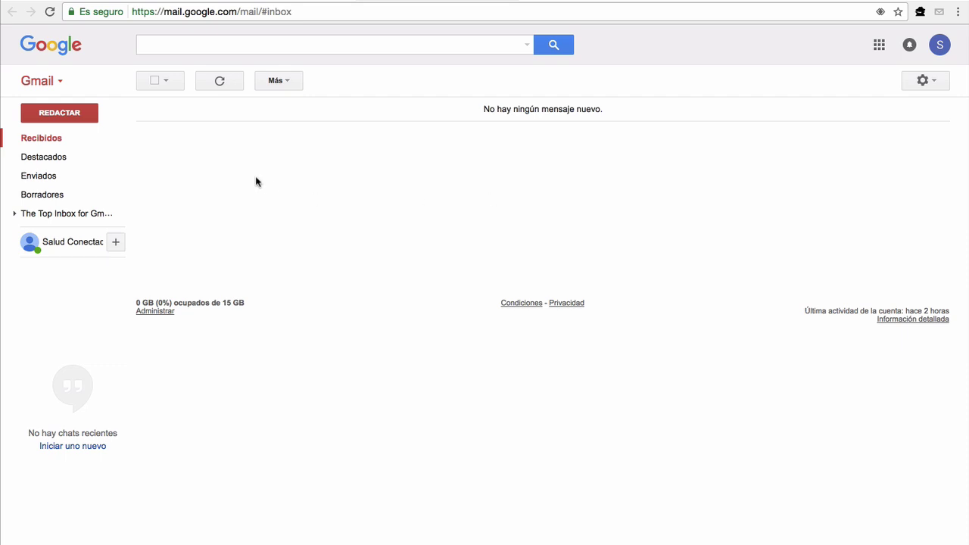
{"action": "left_click", "coordinate": [71, 115]}
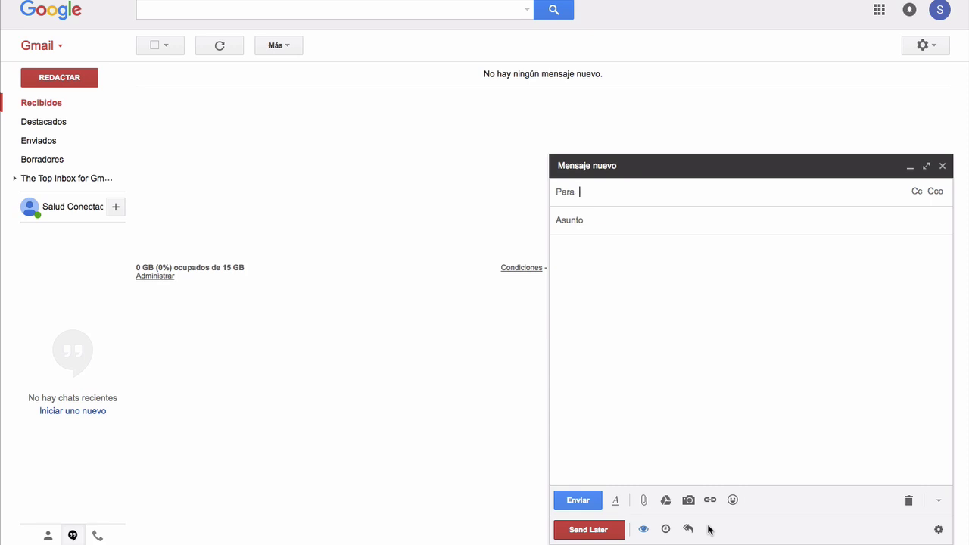
{"action": "left_click", "coordinate": [619, 220]}
{"action": "type", "text": "prueba"}
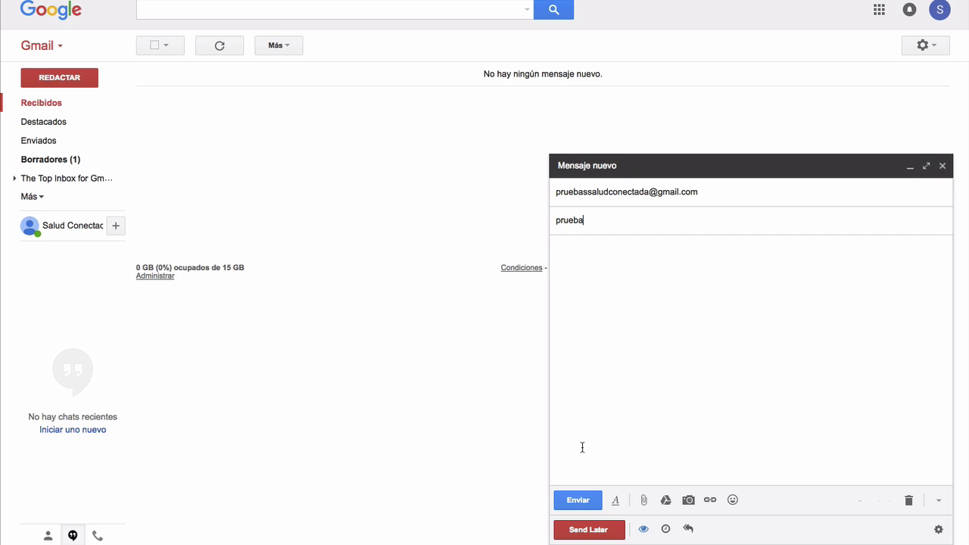
Schedule the 'prueba' email with Send Later to go out in 10 minutes.
{"action": "left_click", "coordinate": [588, 529]}
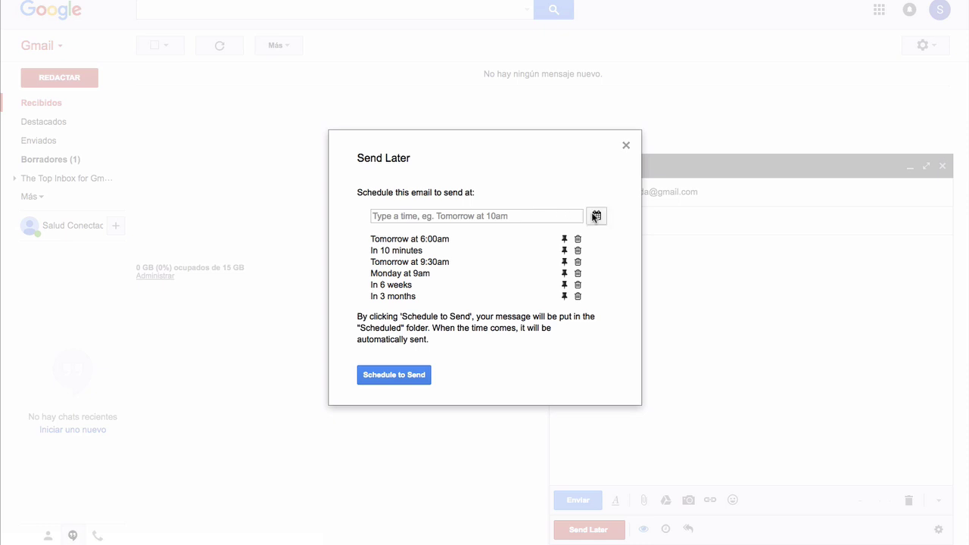
{"action": "left_click", "coordinate": [596, 217]}
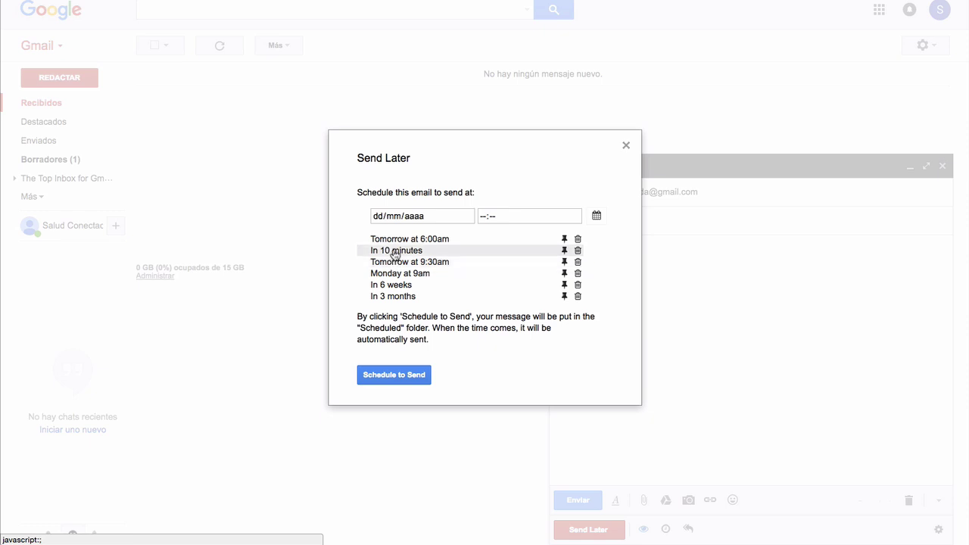
{"action": "left_click", "coordinate": [395, 252]}
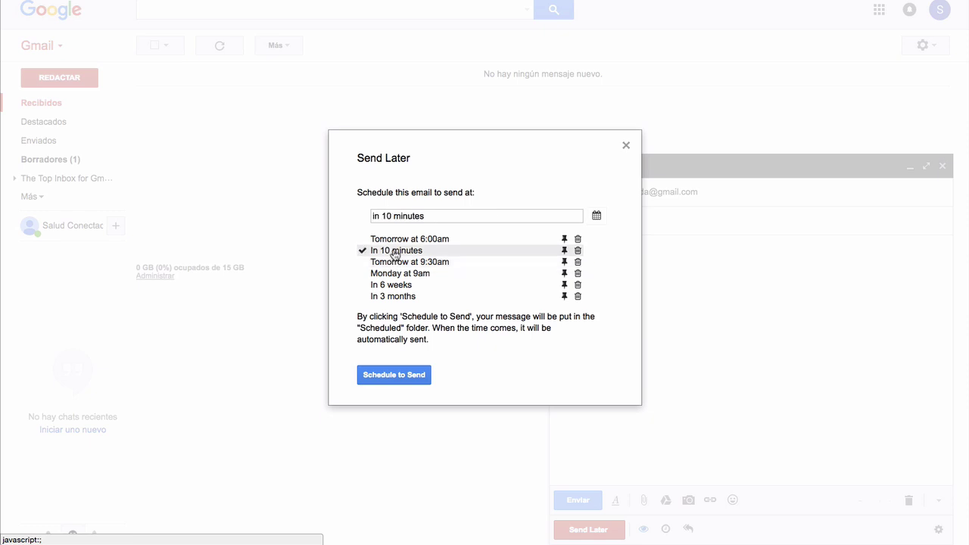
{"action": "left_click", "coordinate": [405, 376]}
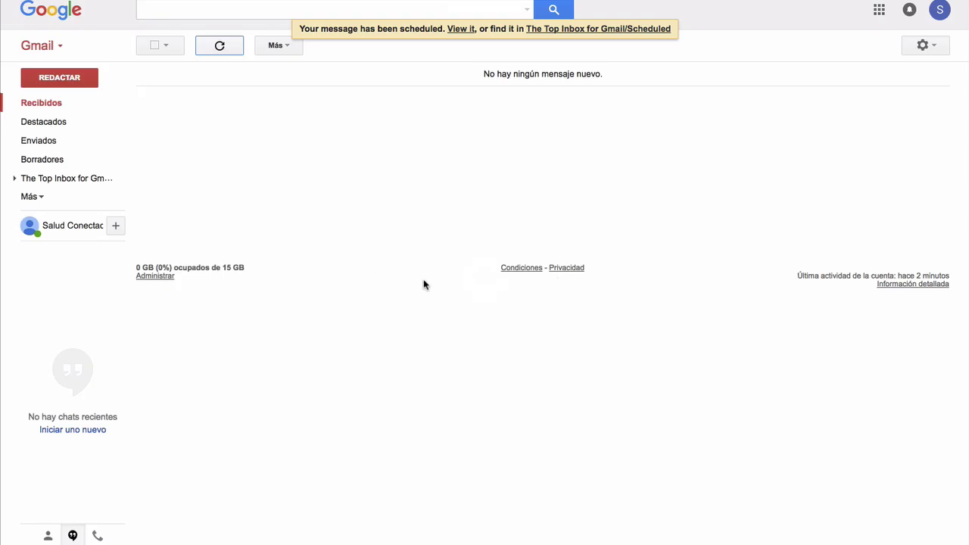
Open The Top Inbox Scheduled list, showing 'prueba' queued for 8:17 PM today.
{"action": "left_click", "coordinate": [590, 30]}
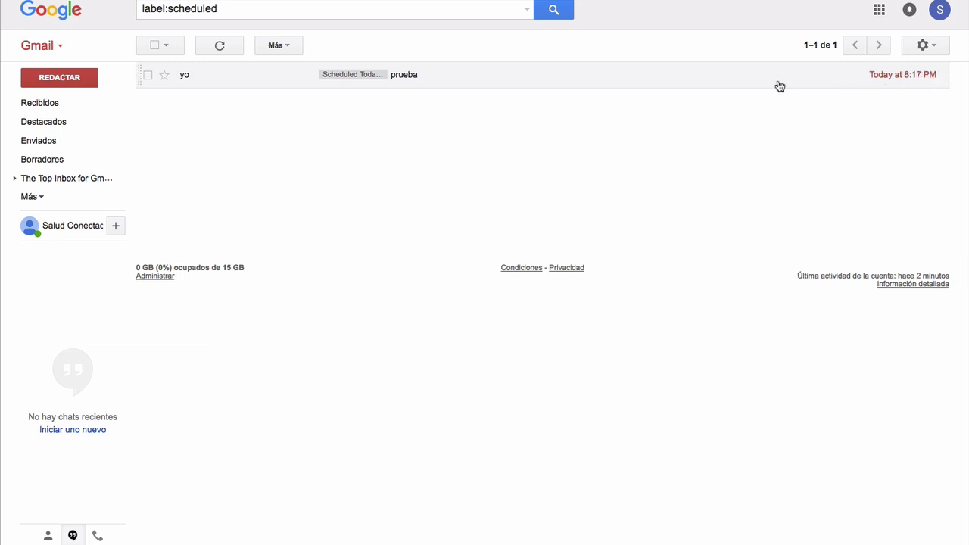
Compose a new email to the test account with subject 'nueva prueba' and body 'Prueba'.
{"action": "left_click", "coordinate": [66, 80]}
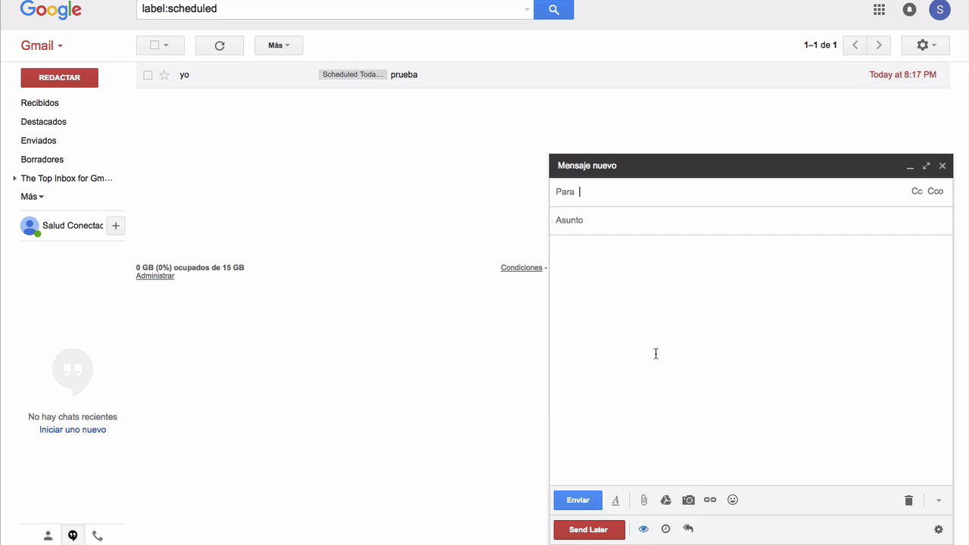
{"action": "key", "text": "ctrl+v"}
{"action": "left_click", "coordinate": [604, 220]}
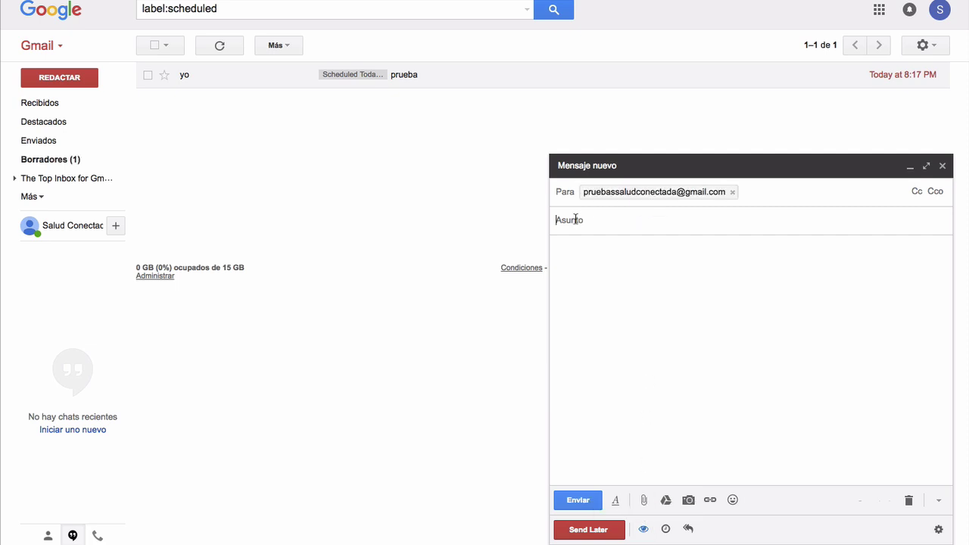
{"action": "type", "text": "nueva prueba"}
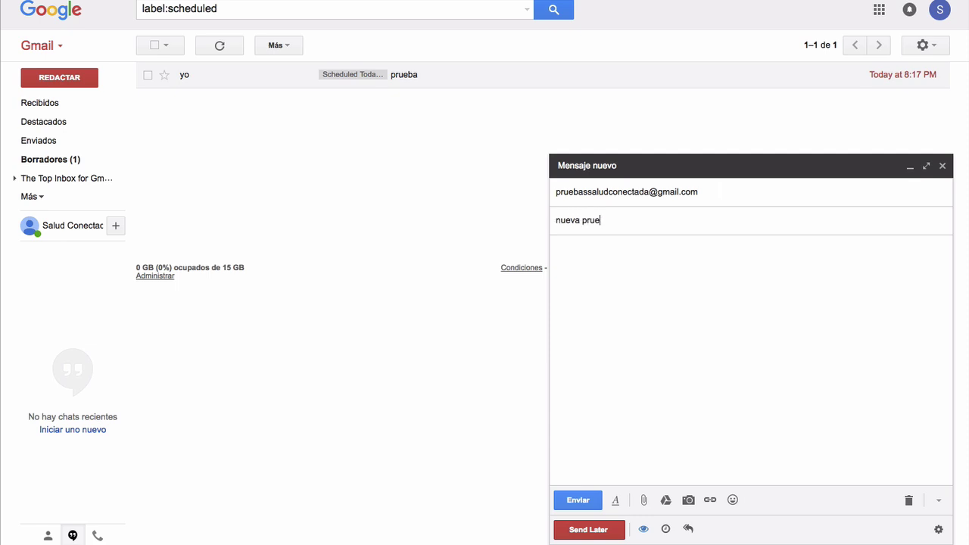
{"action": "left_click", "coordinate": [587, 262]}
{"action": "type", "text": "Prueba"}
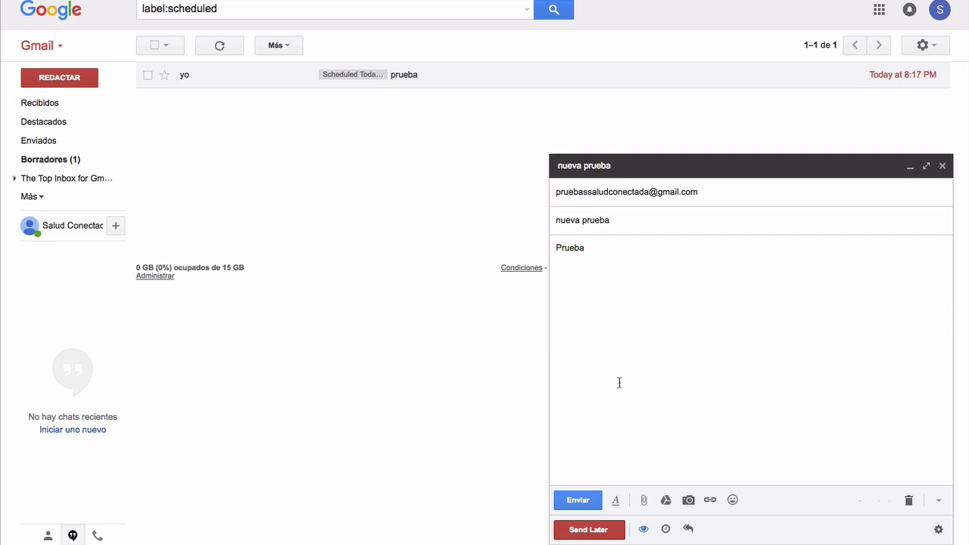
Send 'nueva prueba' and check its not-yet-opened tracking mark in the inbox.
{"action": "left_click", "coordinate": [583, 497]}
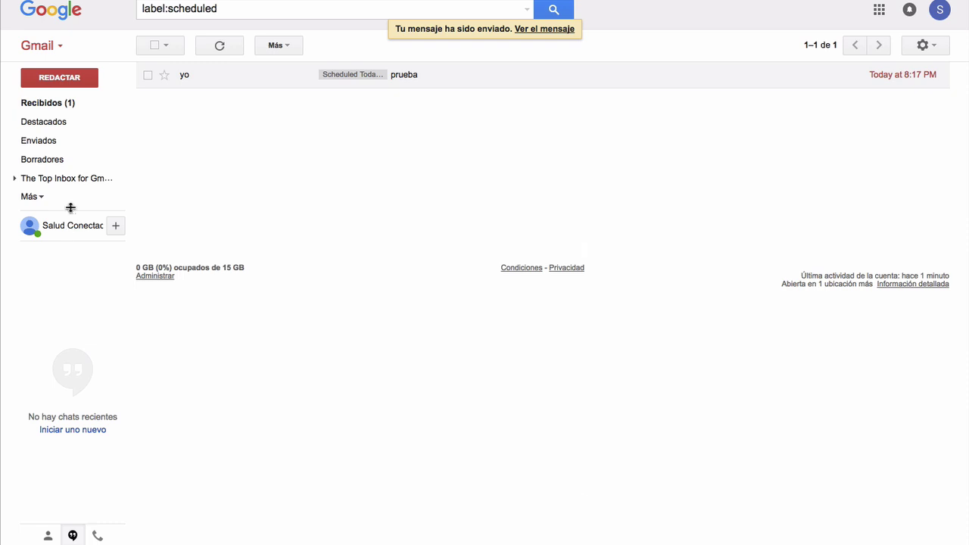
{"action": "left_click", "coordinate": [48, 104]}
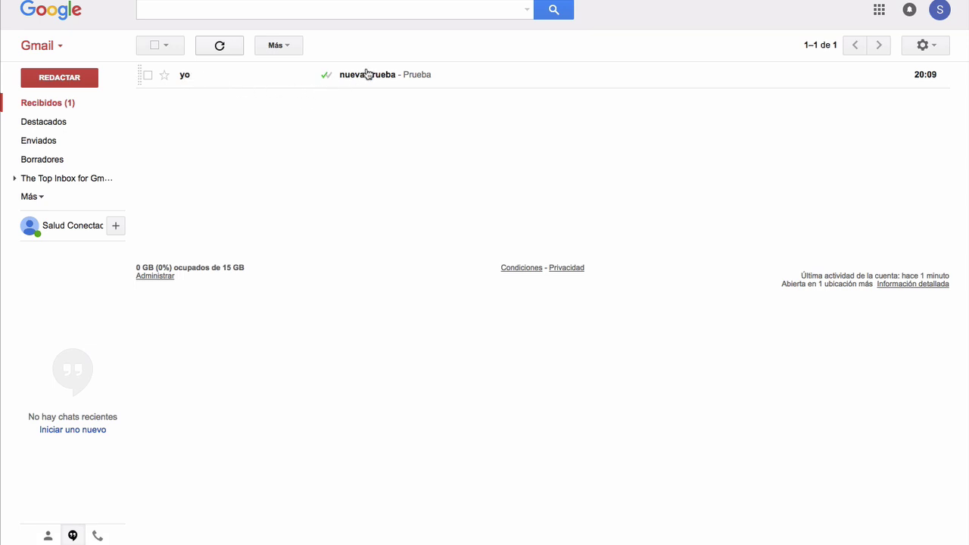
{"action": "mouse_move", "coordinate": [334, 85]}
Read 'nueva prueba', then check its tracking status in the Sent folder alongside 'prueba'.
{"action": "left_click", "coordinate": [345, 76]}
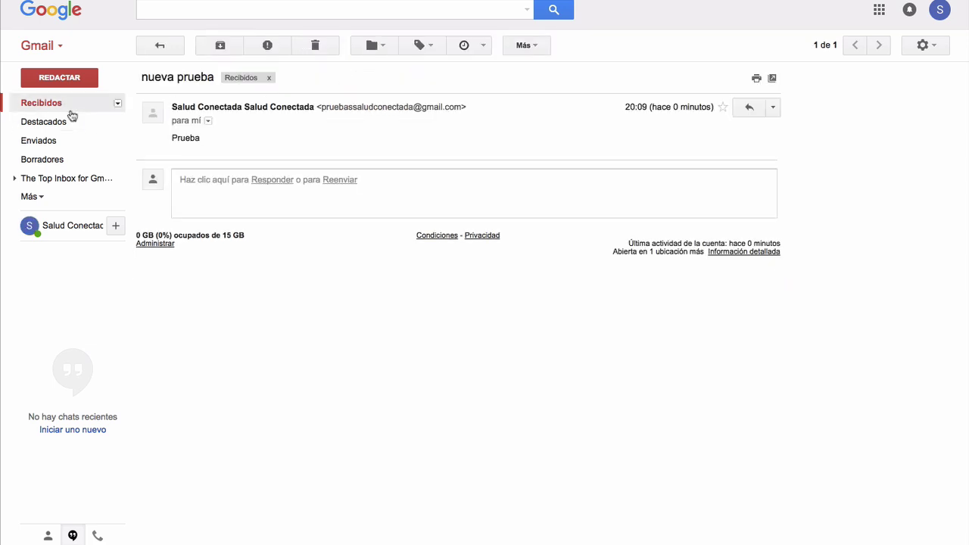
{"action": "left_click", "coordinate": [47, 144]}
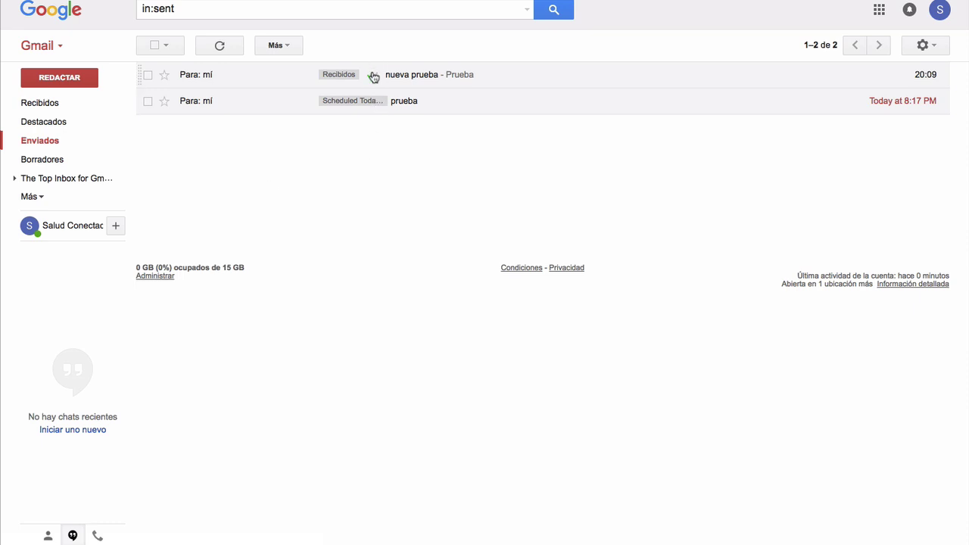
{"action": "mouse_move", "coordinate": [374, 78]}
Start a blank new message and bring up its Remind Yourself dialog.
{"action": "left_click", "coordinate": [71, 79]}
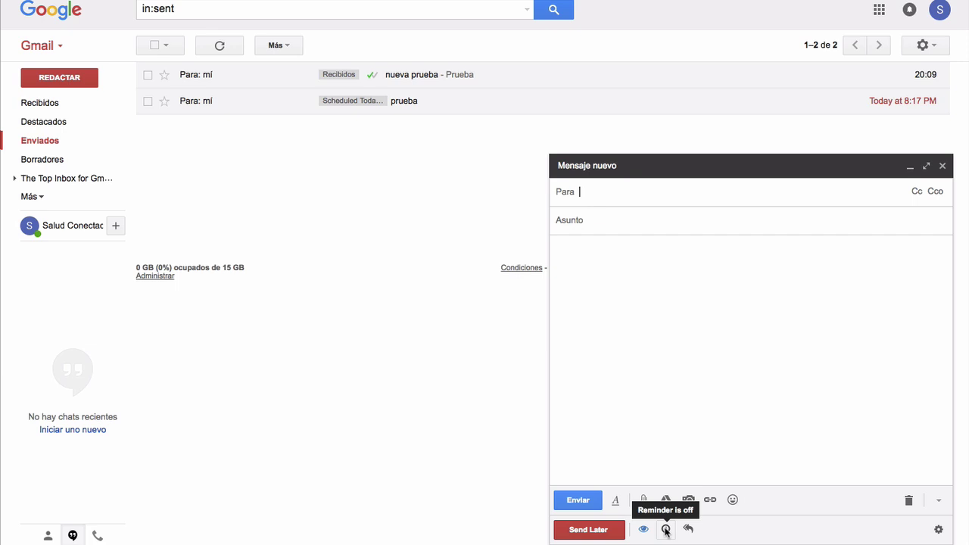
{"action": "left_click", "coordinate": [666, 529]}
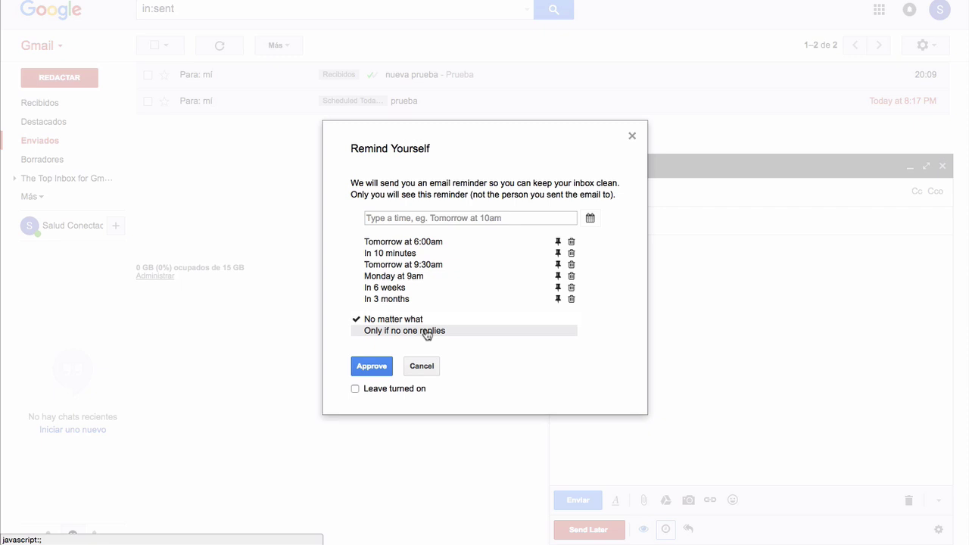
Approve a Monday 9am reminder that fires only if no one replies.
{"action": "left_click", "coordinate": [428, 335]}
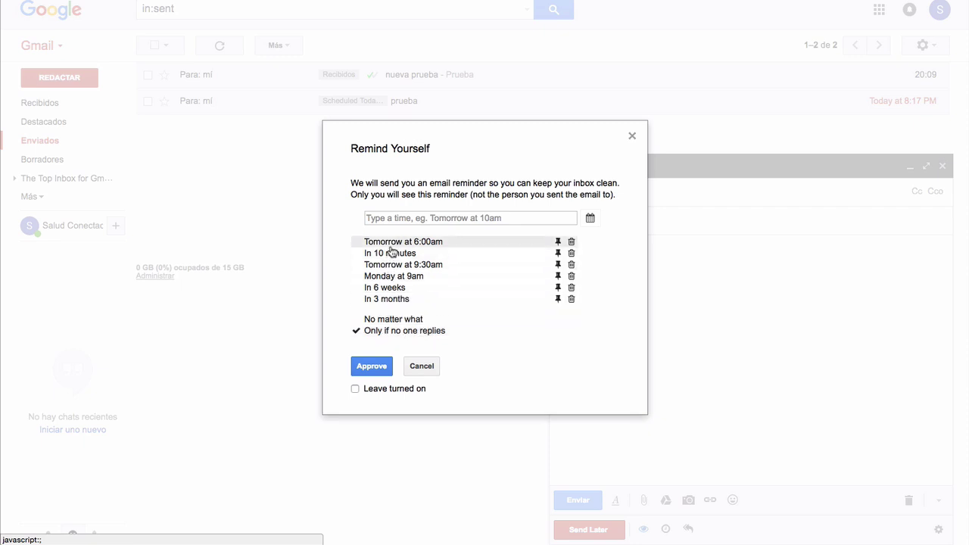
{"action": "left_click", "coordinate": [393, 277]}
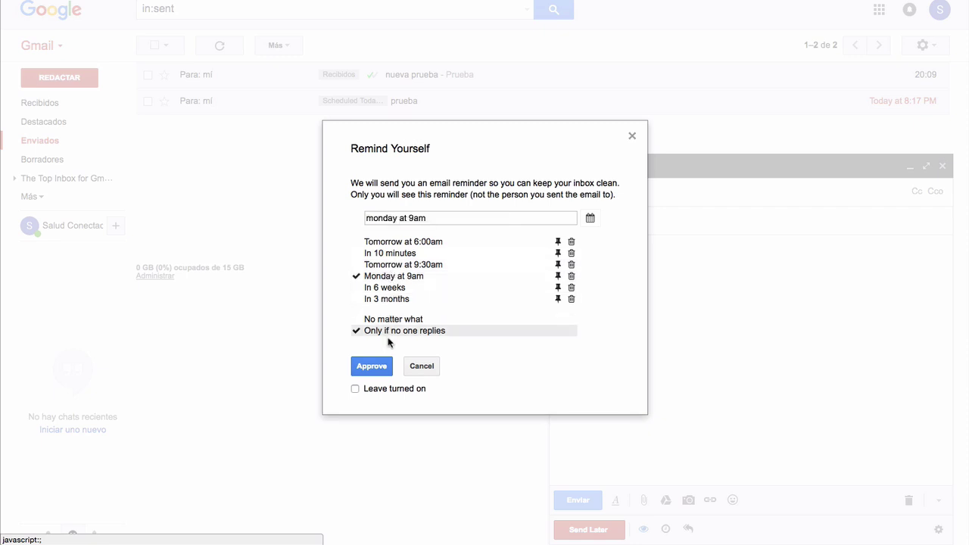
{"action": "left_click", "coordinate": [377, 366]}
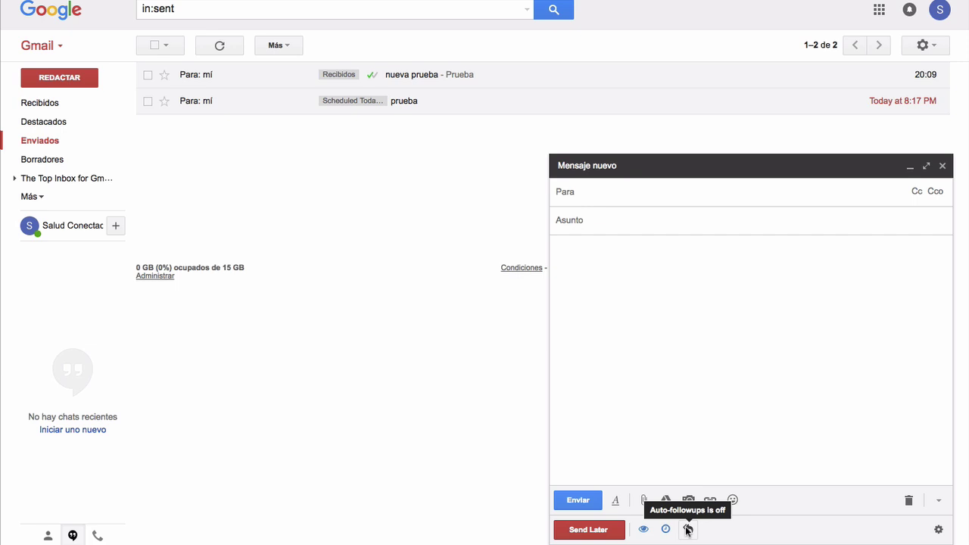
Add auto-followup 'Recuerda contestarme al correo que te envie ayer' if not opened within 1 day.
{"action": "left_click", "coordinate": [688, 530]}
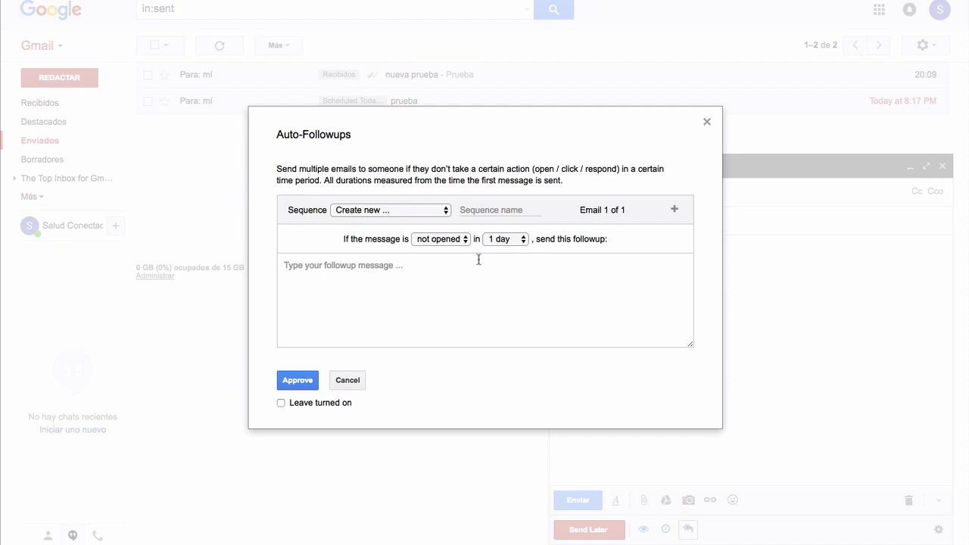
{"action": "left_click", "coordinate": [447, 270]}
{"action": "type", "text": "Recuer"}
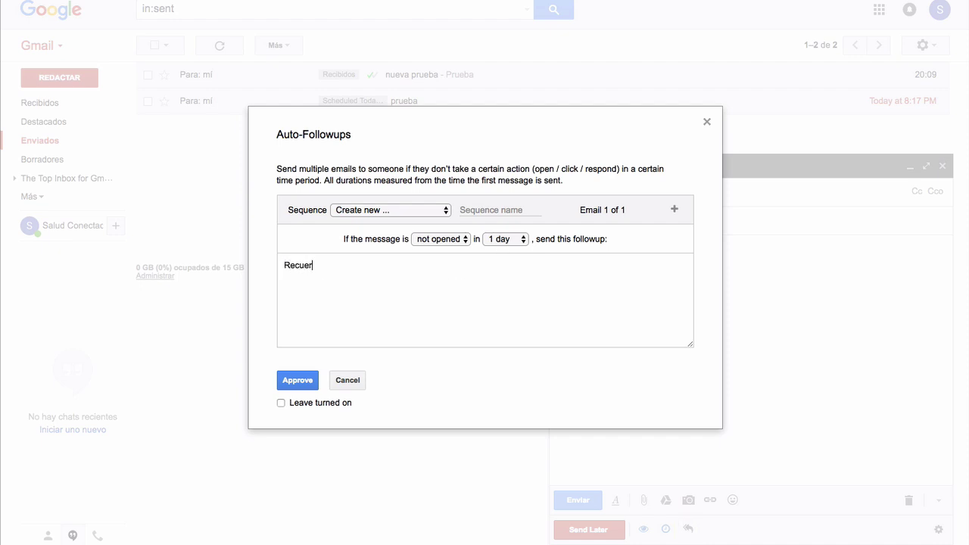
{"action": "type", "text": "da contestarme al correo q"}
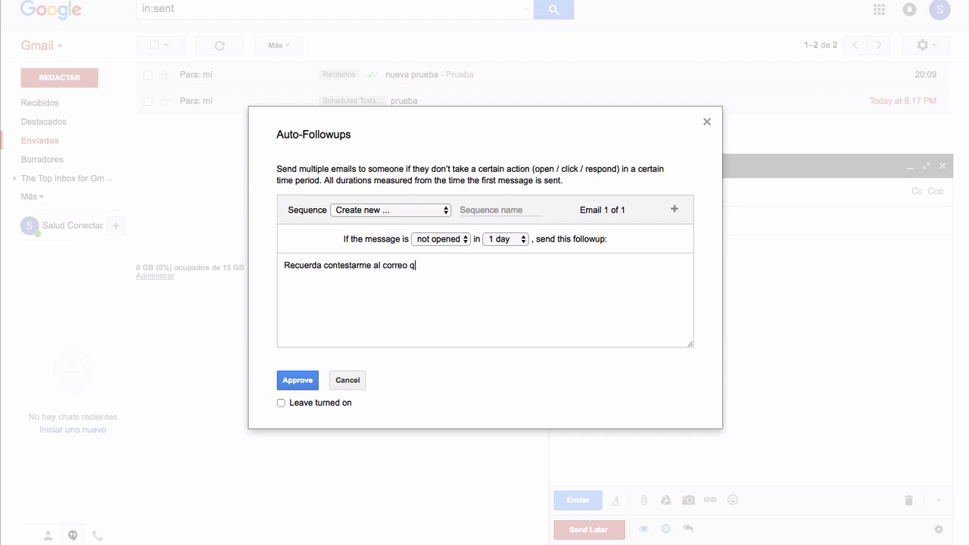
{"action": "type", "text": "ue te envie ayer"}
{"action": "left_click", "coordinate": [451, 240]}
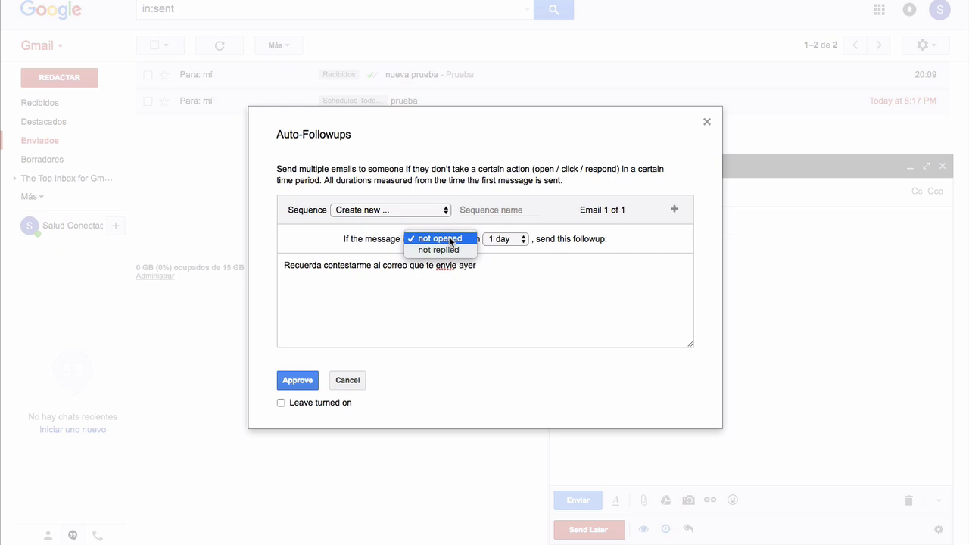
{"action": "left_click", "coordinate": [464, 289]}
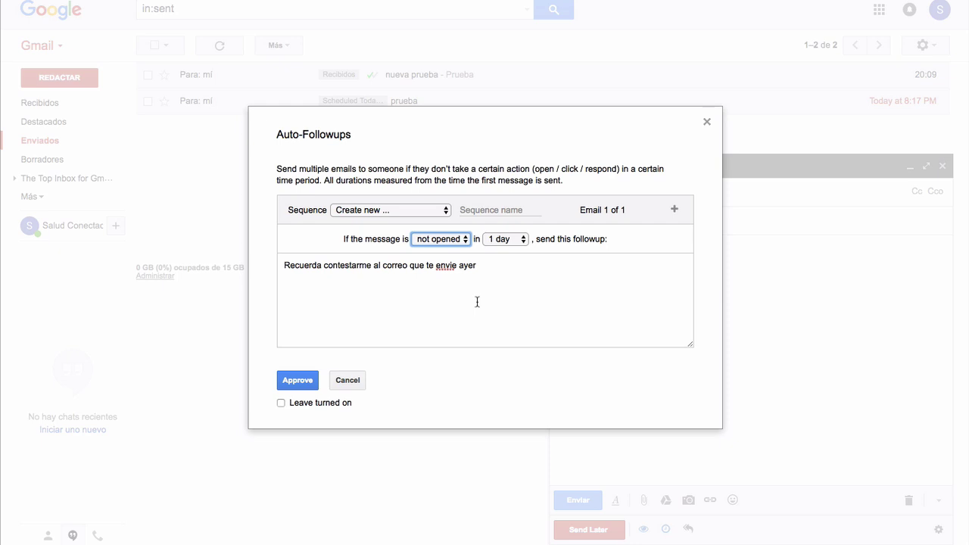
Give the missing sequence the name 'correo secuencial' and approve the message's auto-followups.
{"action": "left_click", "coordinate": [303, 382]}
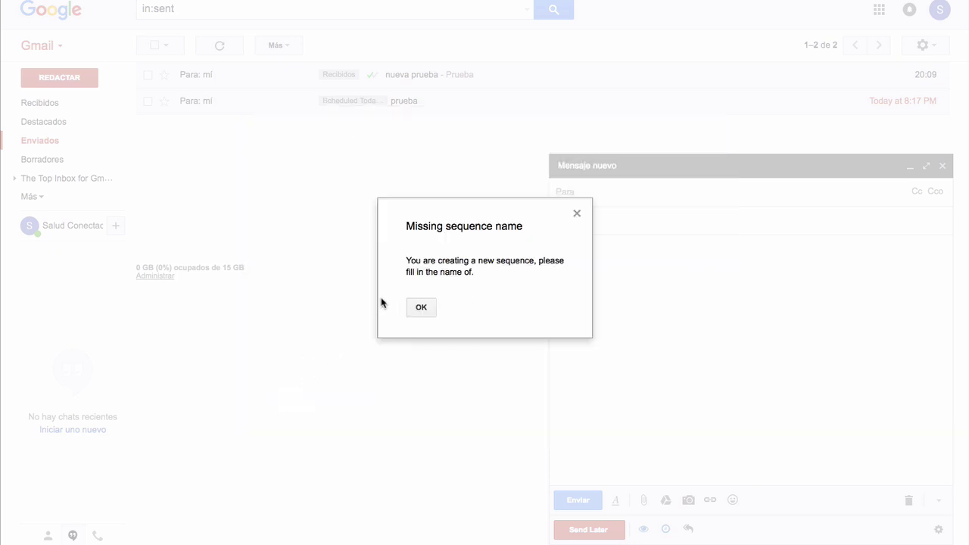
{"action": "left_click", "coordinate": [423, 308]}
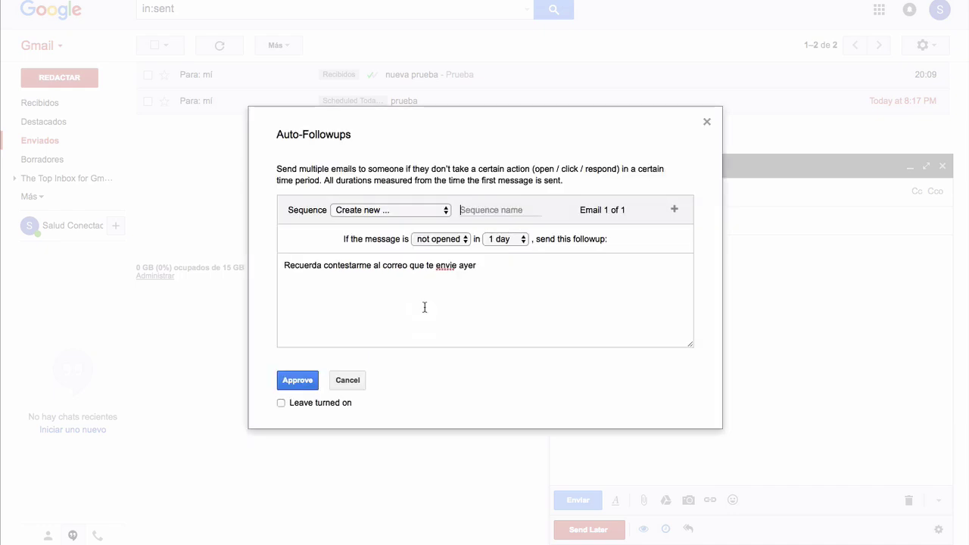
{"action": "left_click", "coordinate": [470, 209]}
{"action": "type", "text": "correo secuen"}
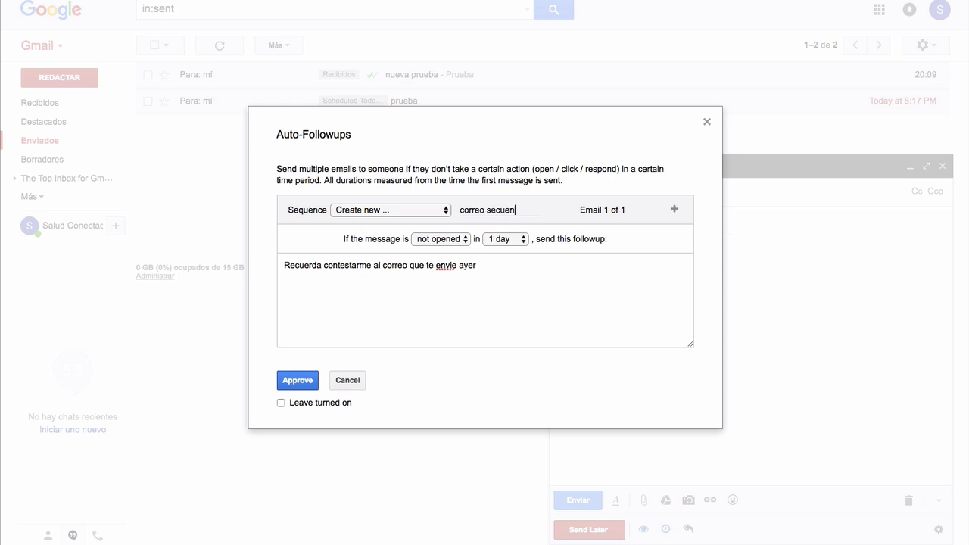
{"action": "type", "text": "cial"}
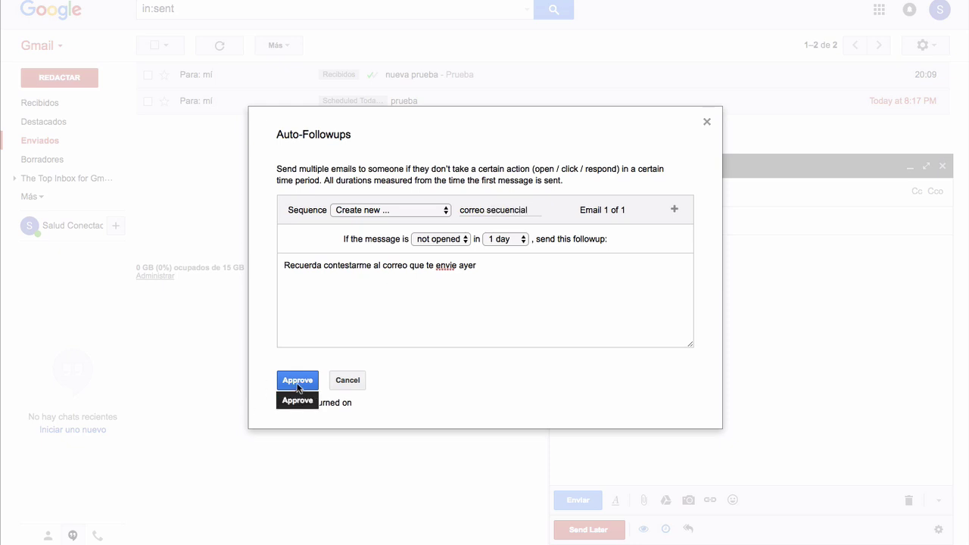
{"action": "left_click", "coordinate": [297, 383]}
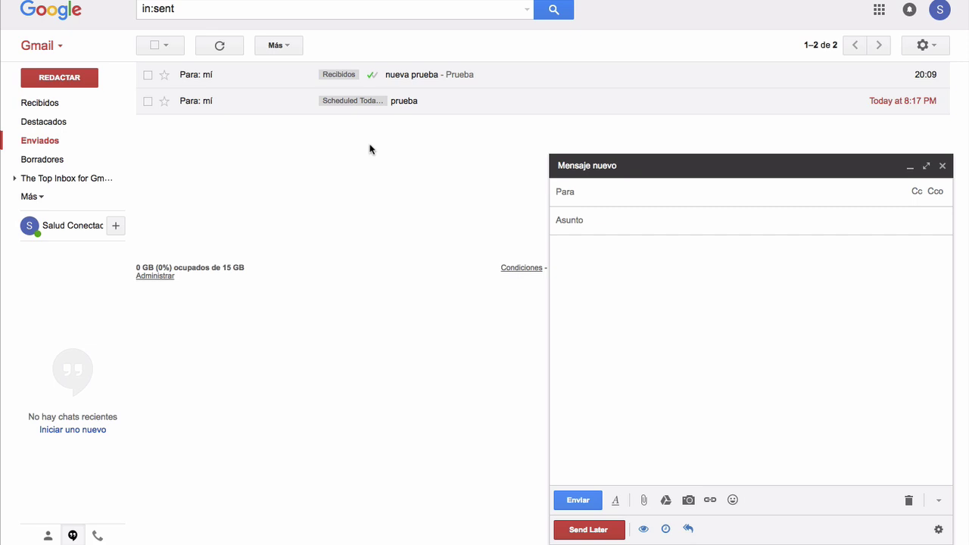
{"action": "mouse_move", "coordinate": [373, 77]}
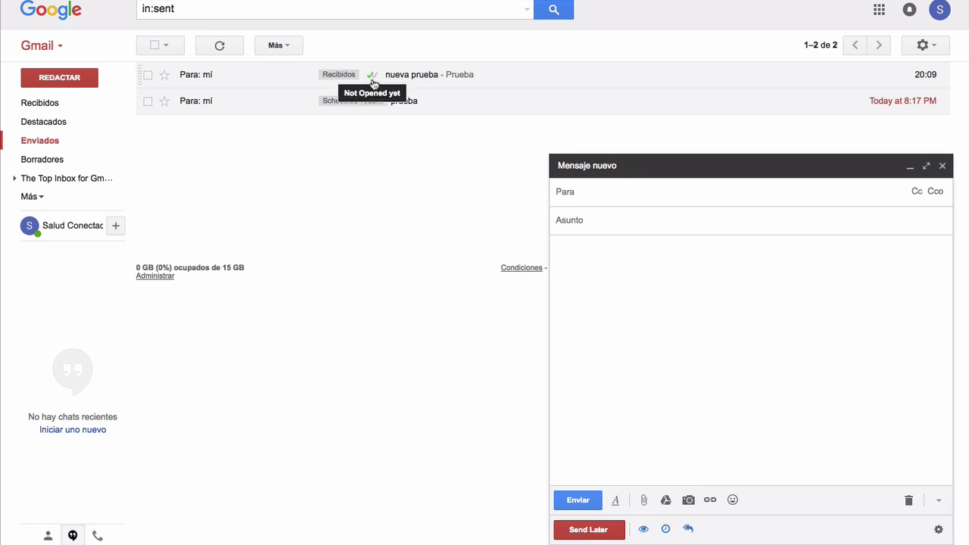